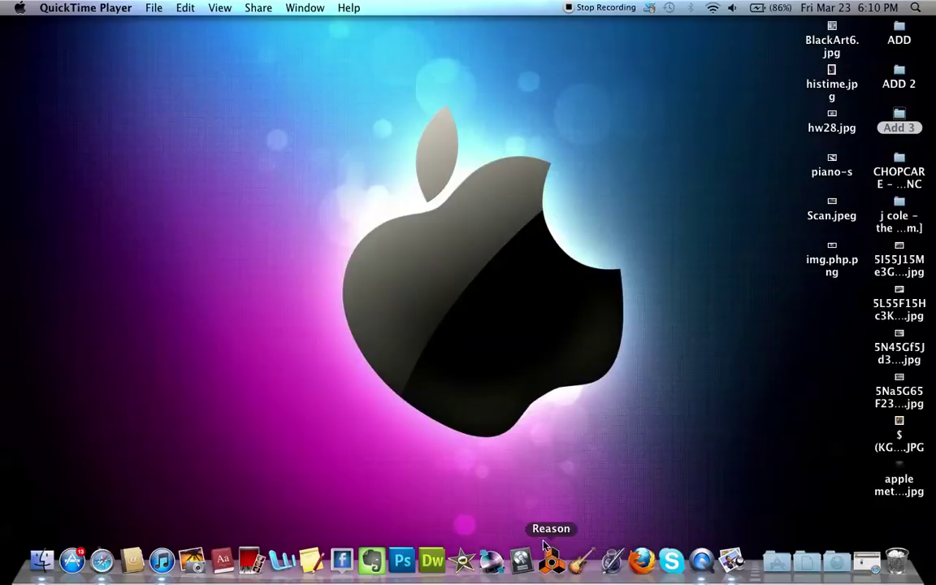
Launch Reason from the Dock and let the Demo Song load.
left_click(552, 562)
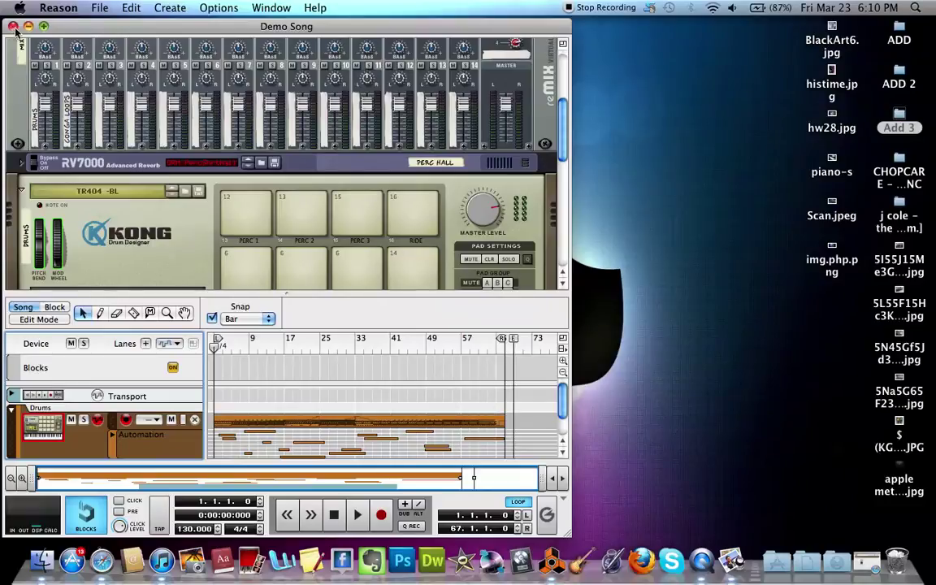
Close the Demo Song and start a new empty song.
left_click(12, 27)
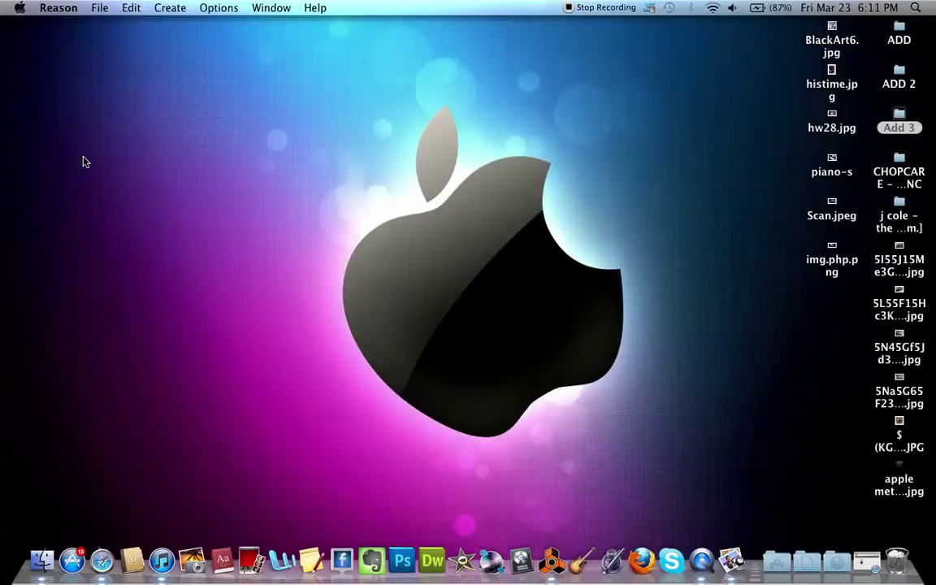
key("super+n")
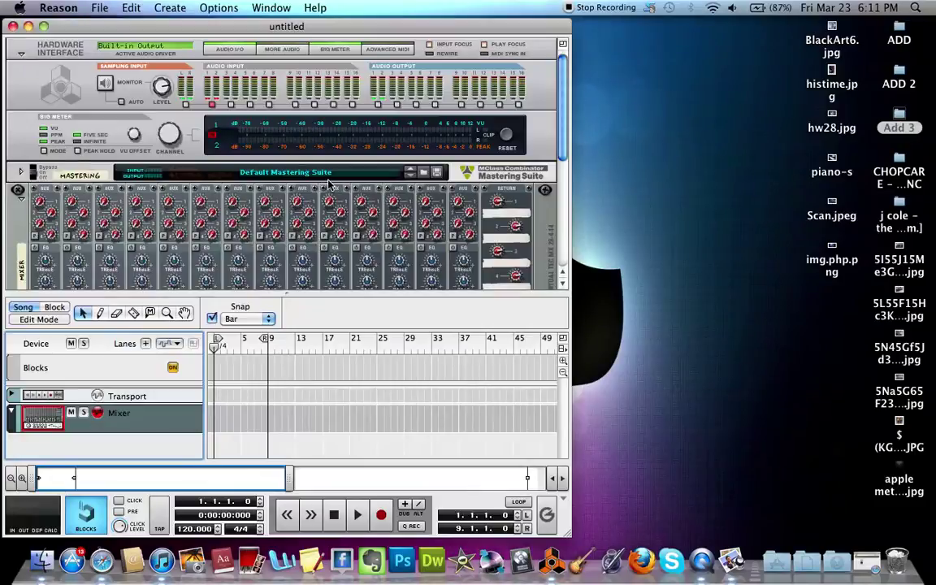
scroll(330, 186, "down", 3)
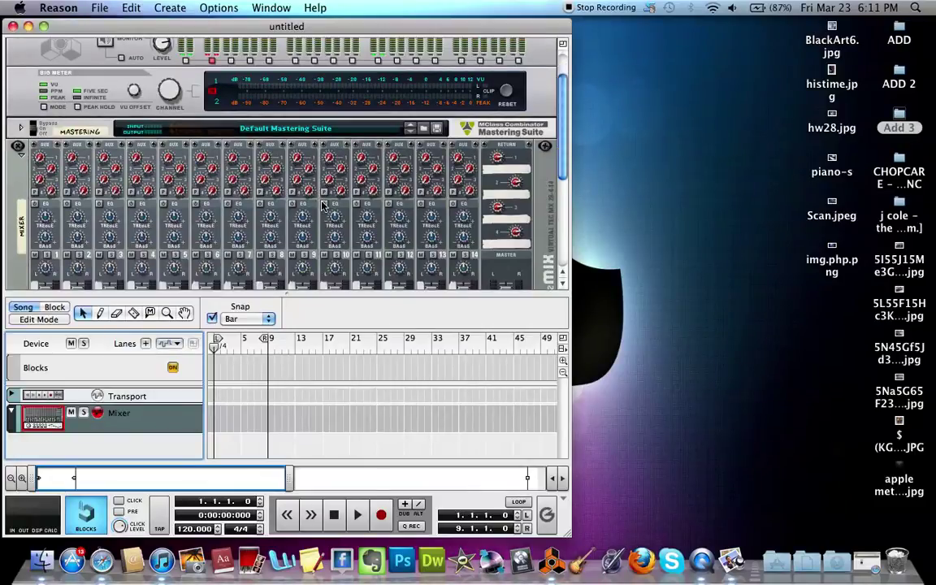
Choose a different preset for the Mastering Suite.
left_click(314, 137)
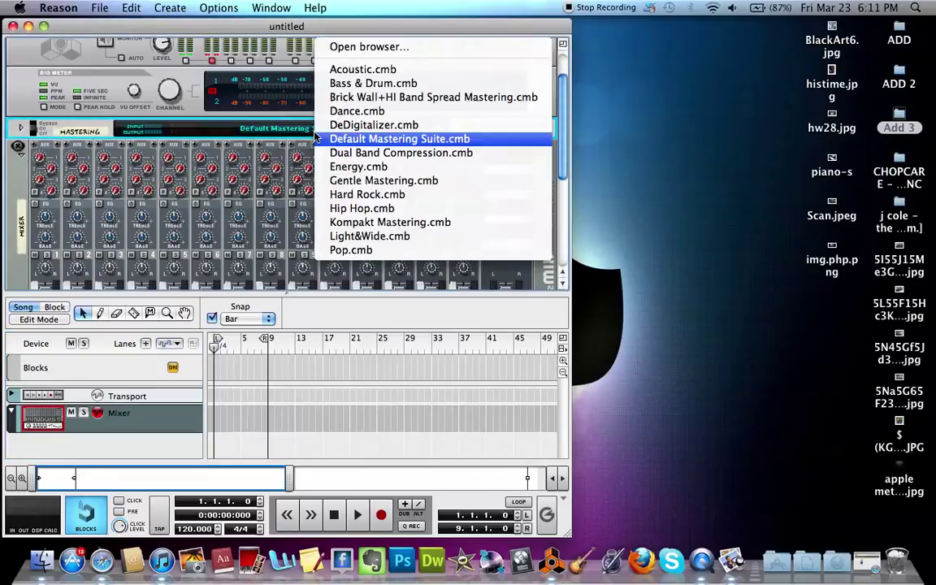
left_click(363, 209)
scroll(341, 179, "down", 10)
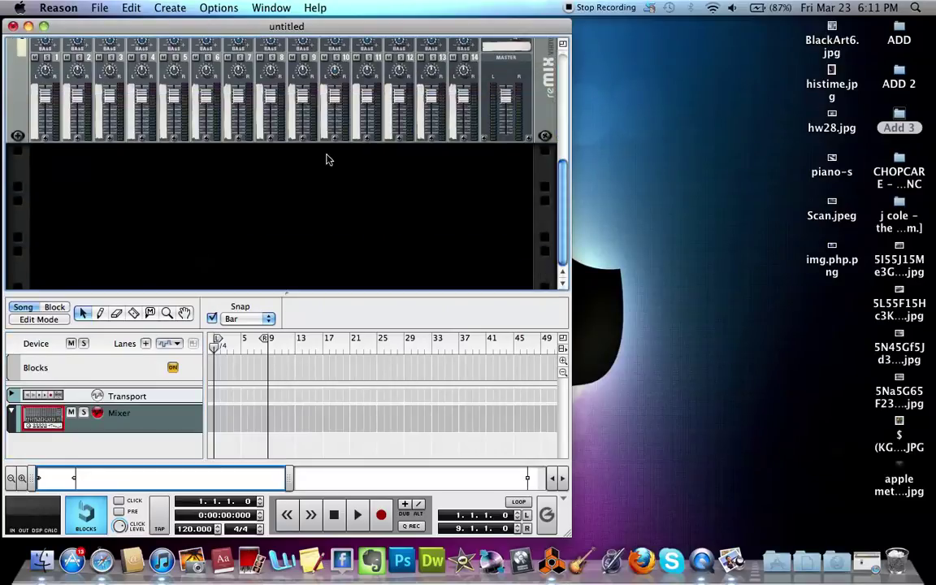
Create a Redrum Drum Computer in the rack and initialize it to an empty patch.
right_click(217, 209)
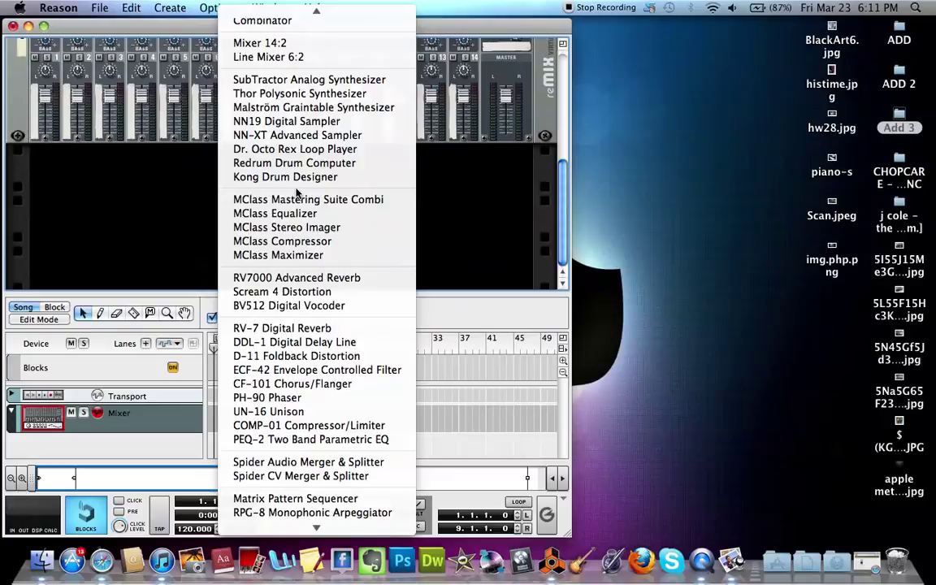
left_click(269, 161)
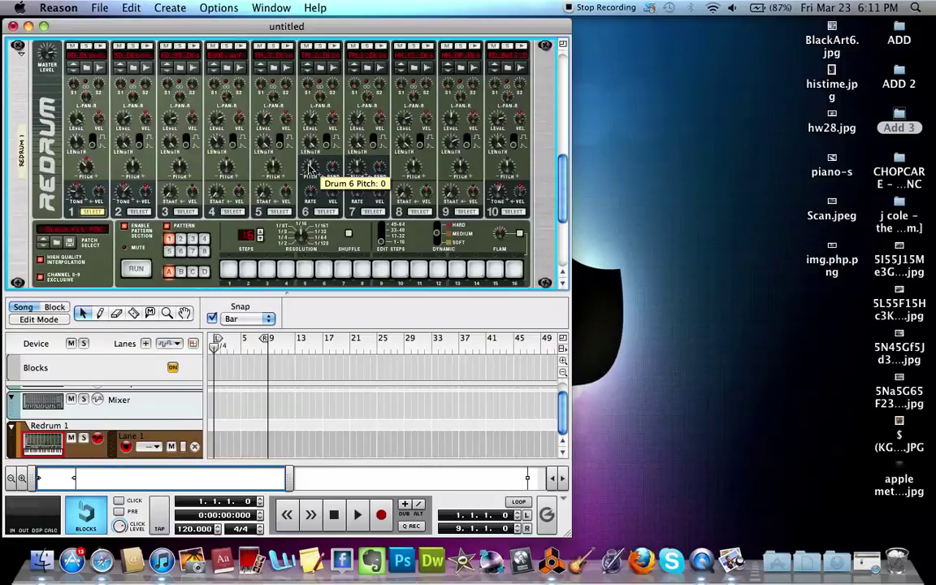
right_click(14, 211)
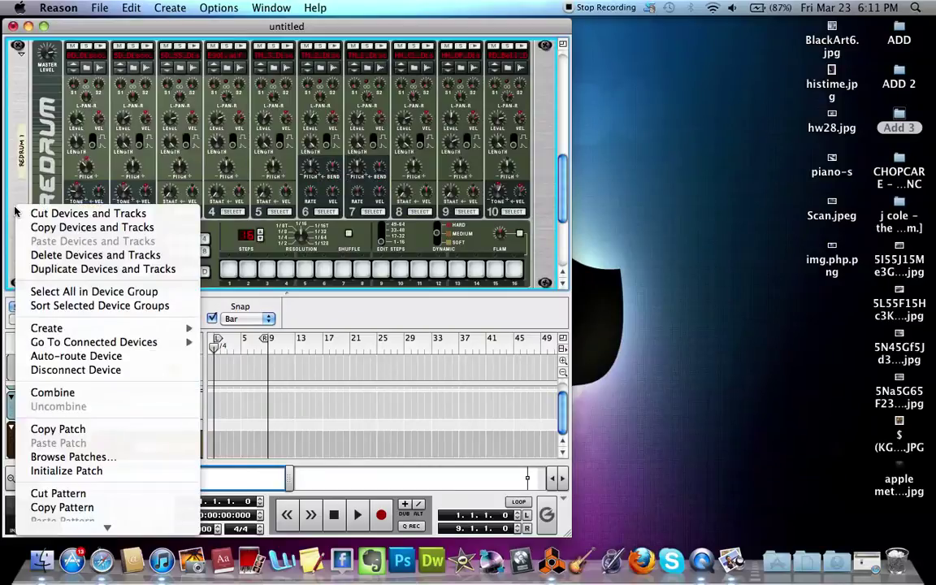
left_click(77, 472)
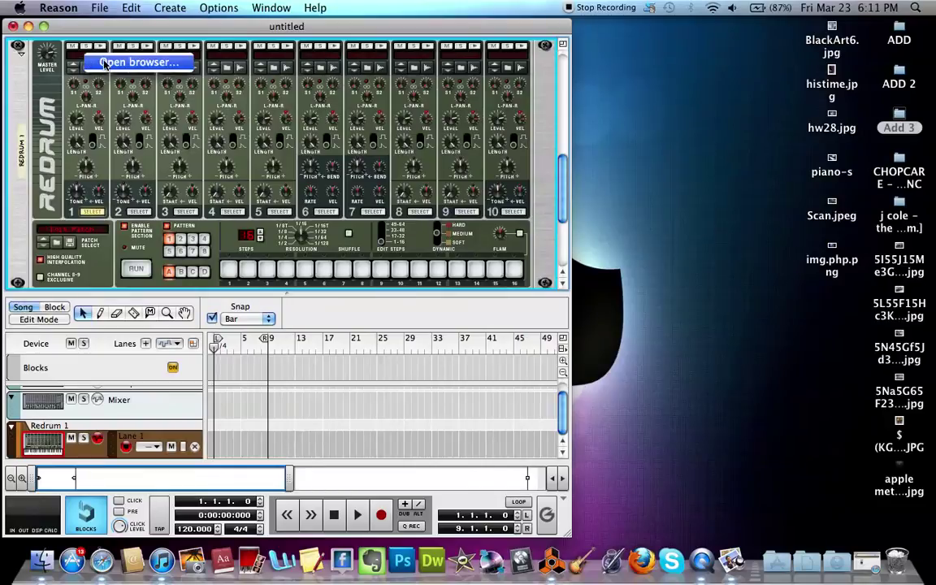
Load LexLugerHiHat.wav from Reason's Lex Luger BMF Drums folder into Redrum drum 1.
left_click(97, 64)
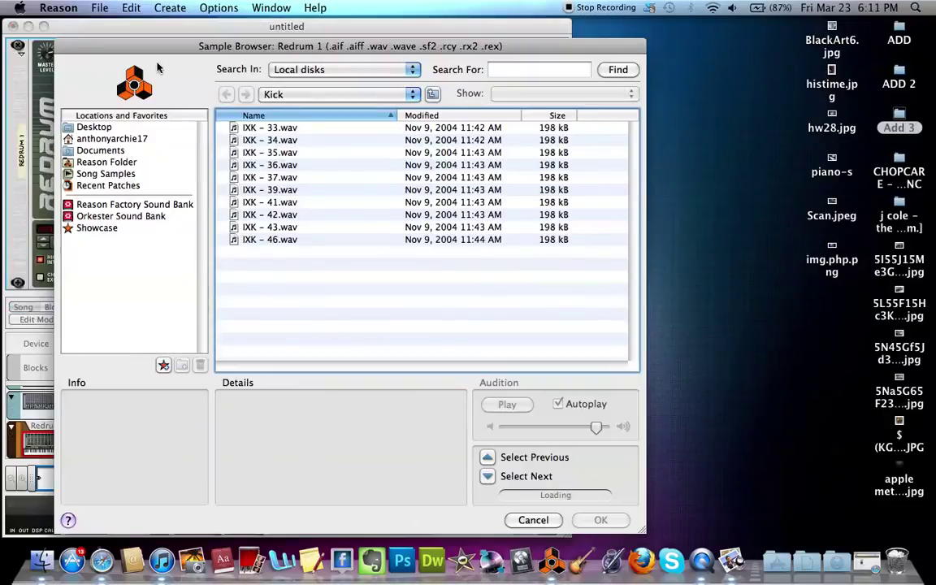
left_click(293, 94)
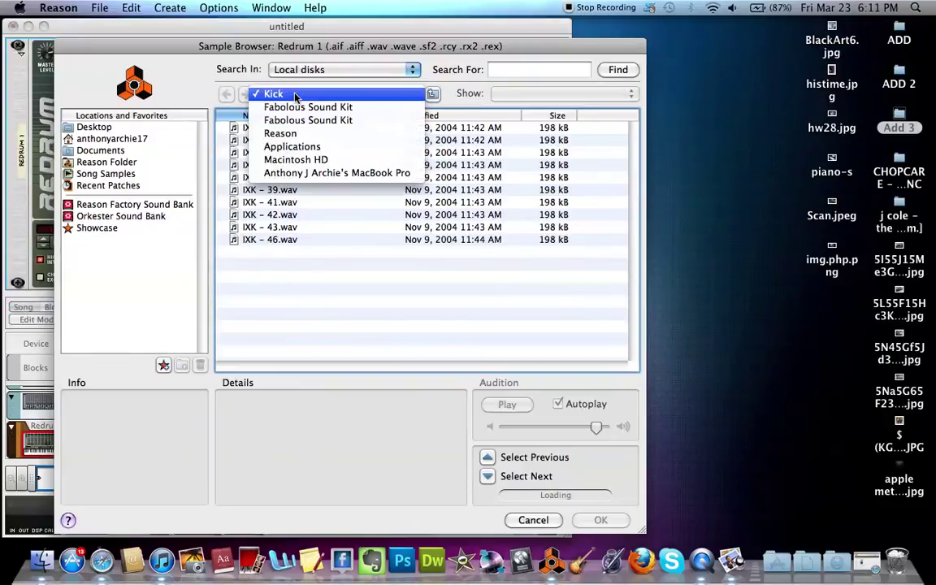
left_click(280, 133)
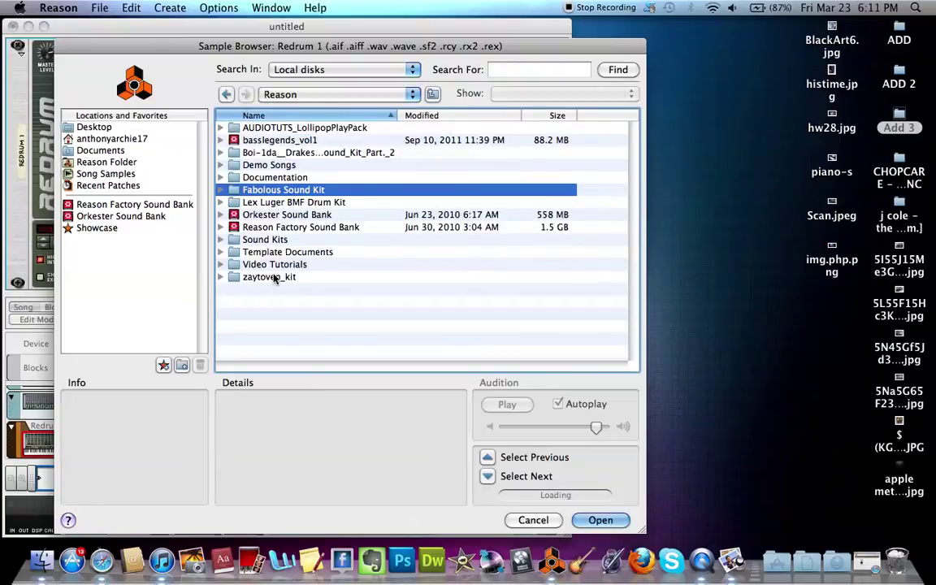
double_click(268, 201)
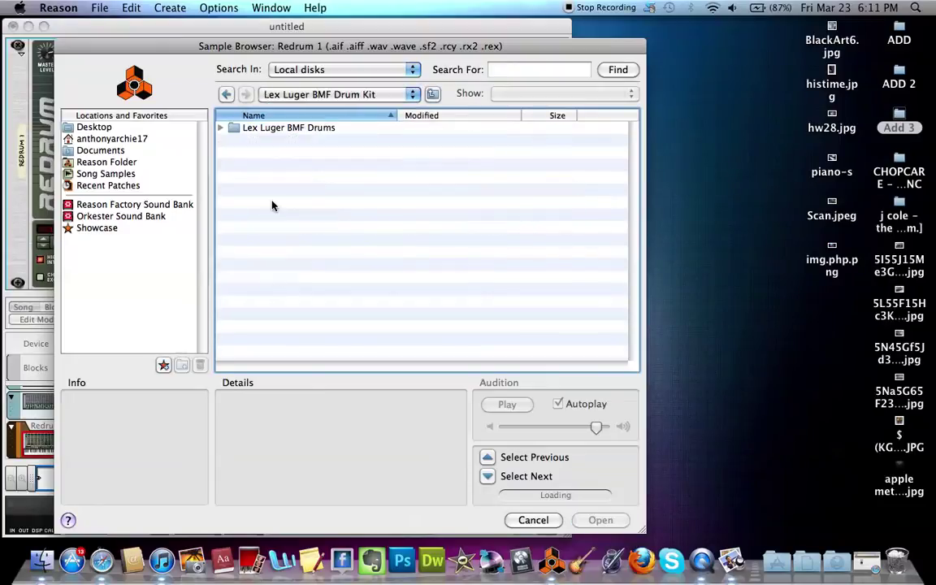
double_click(267, 130)
left_click(252, 140)
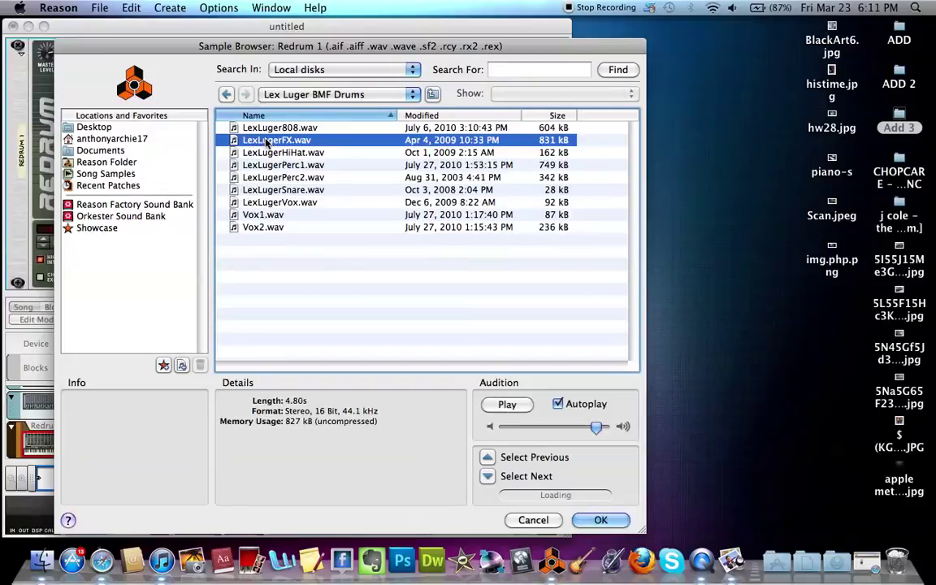
left_click(270, 154)
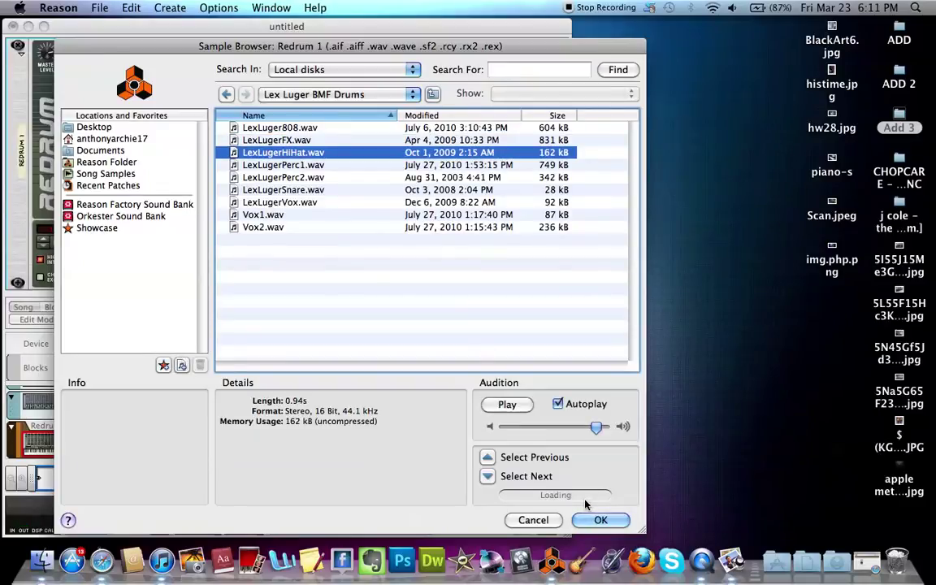
left_click(593, 520)
key("XF86AudioRaiseVolume")
key("XF86AudioRaiseVolume")
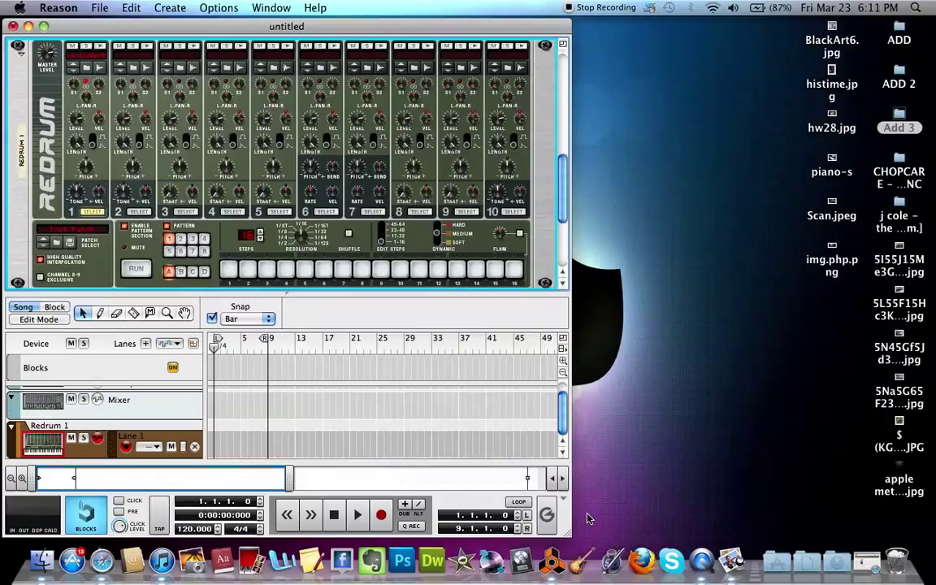
Set Redrum's Steps counter to 64 and lower the transport tempo to 97.000 BPM.
key("XF86AudioRaiseVolume")
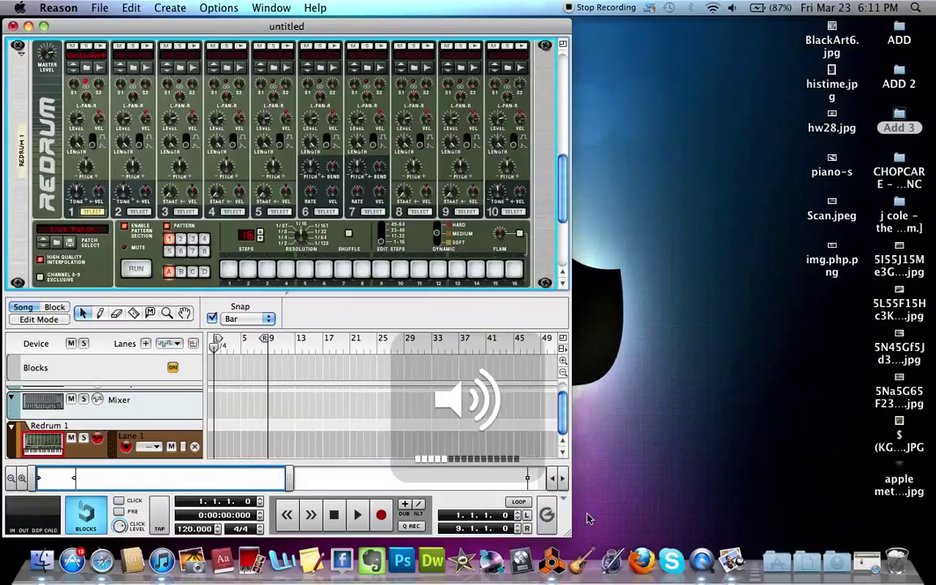
key("F9")
left_click(360, 208)
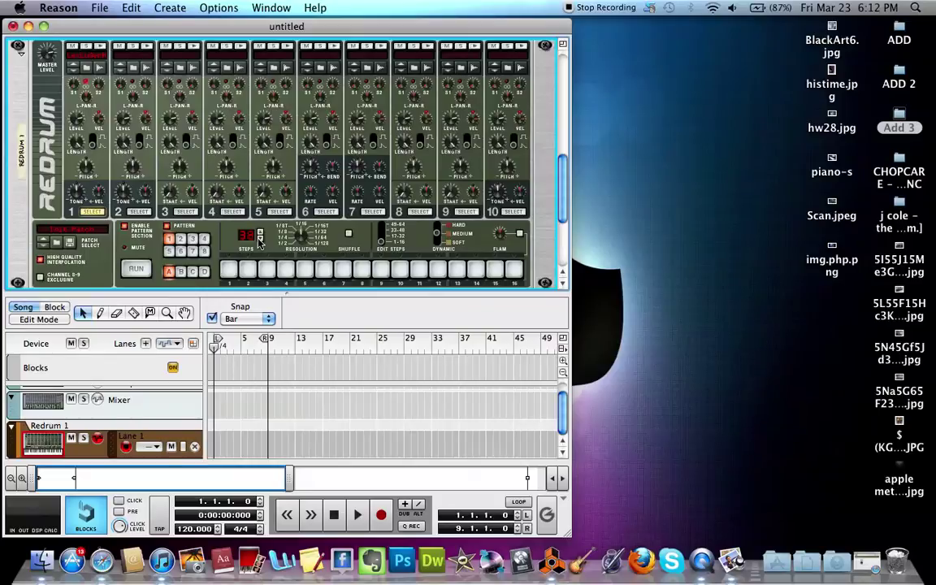
left_click(260, 240)
left_click(260, 238)
left_click(217, 532)
On the first 16-step page, add hi-hat hits on steps 1, 3–9, 11, 13 and 15.
left_click(229, 270)
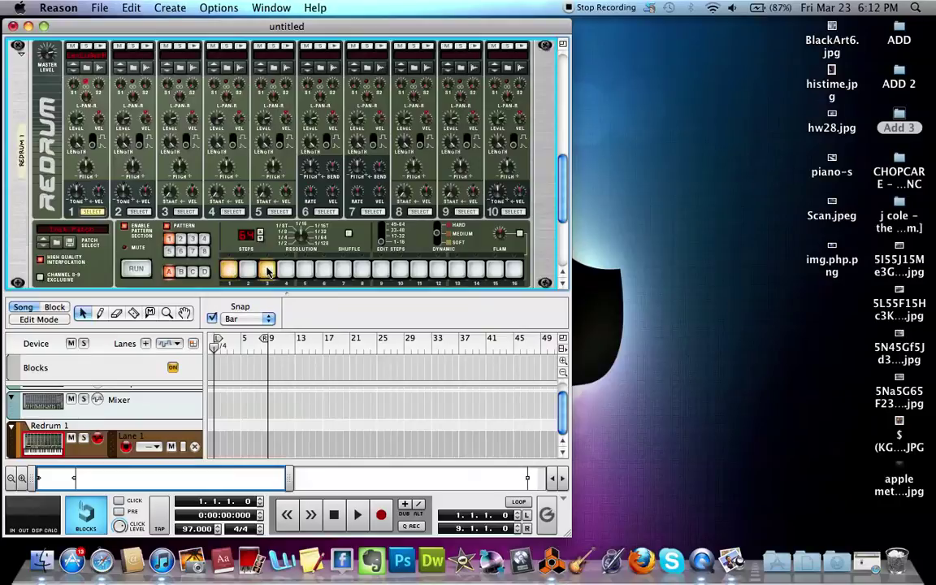
left_click_drag(283, 273, 375, 276)
left_click(419, 271)
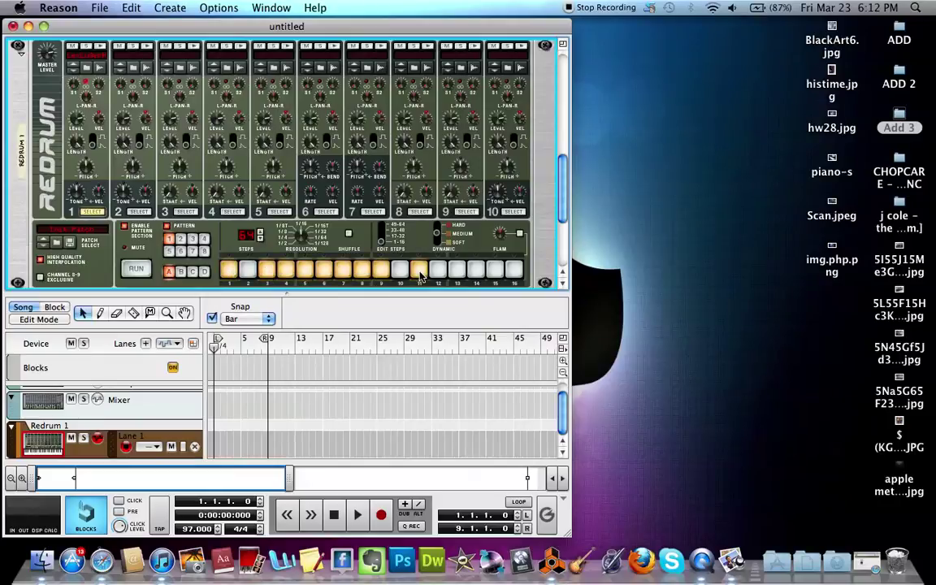
left_click(455, 271)
left_click(495, 271)
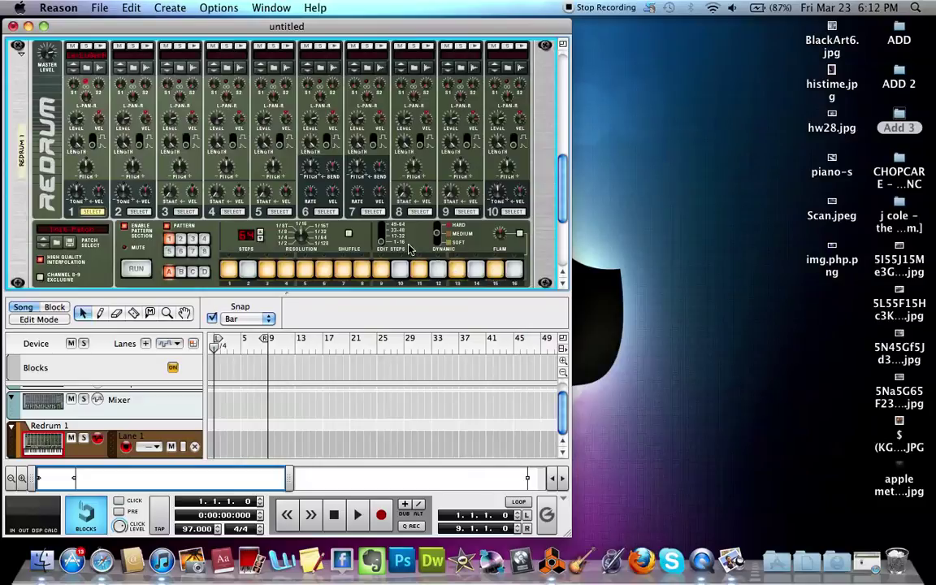
On the steps 17–32 page, add hits on every odd step (17 through 31).
left_click(381, 238)
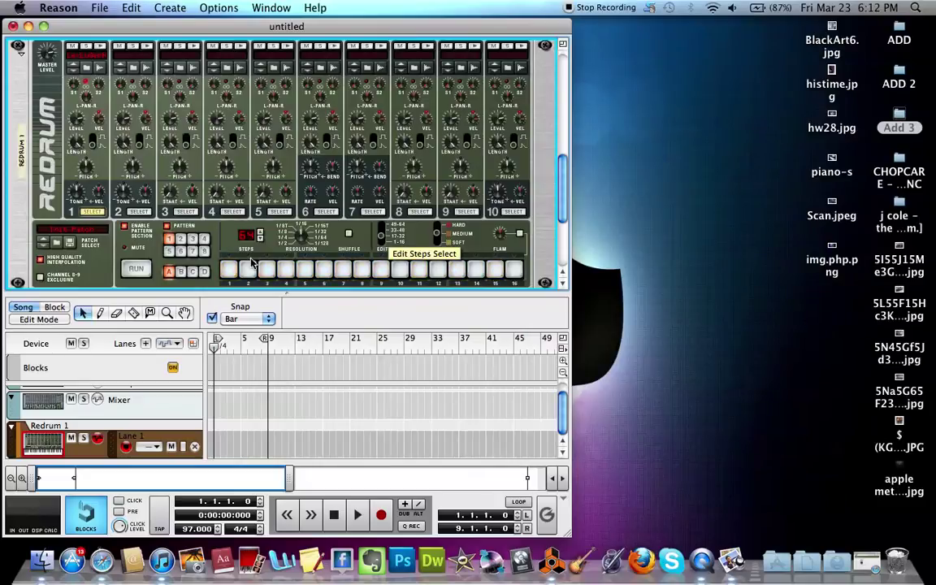
left_click(229, 271)
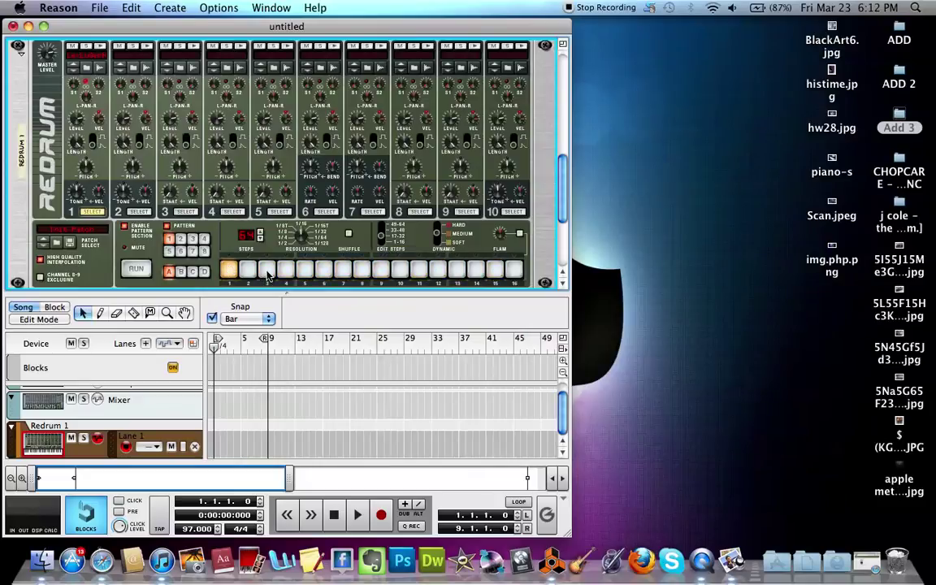
left_click(268, 272)
left_click(304, 271)
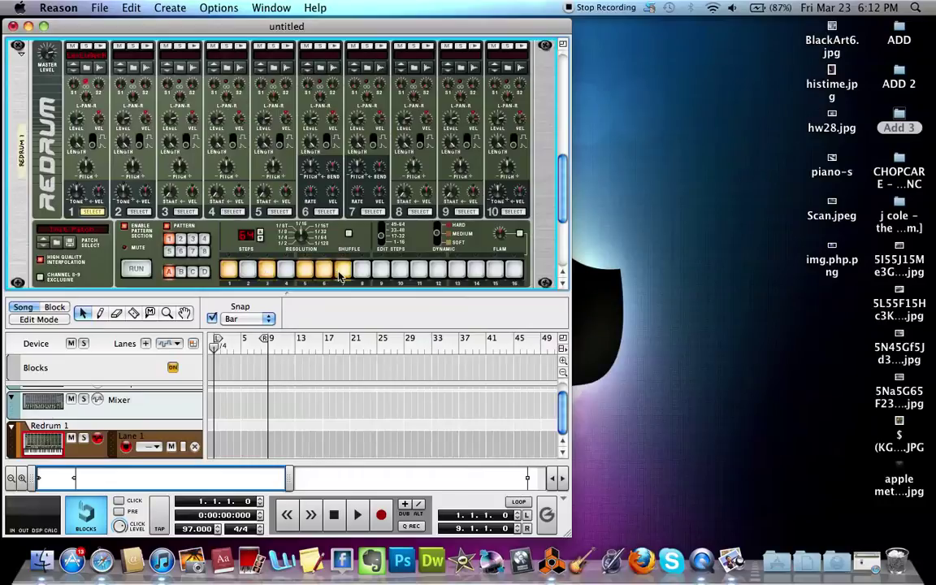
left_click(342, 271)
left_click(380, 271)
left_click(419, 271)
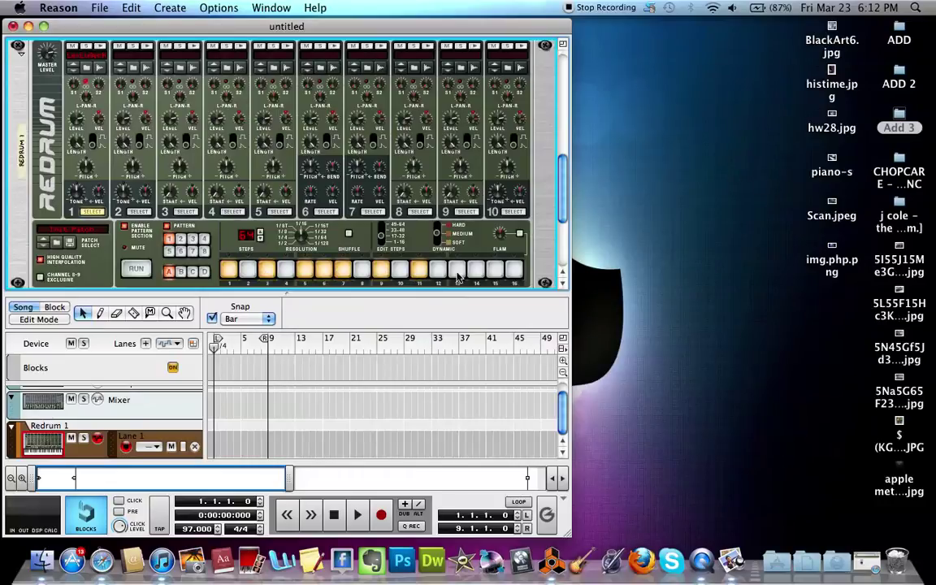
left_click(457, 270)
left_click(495, 270)
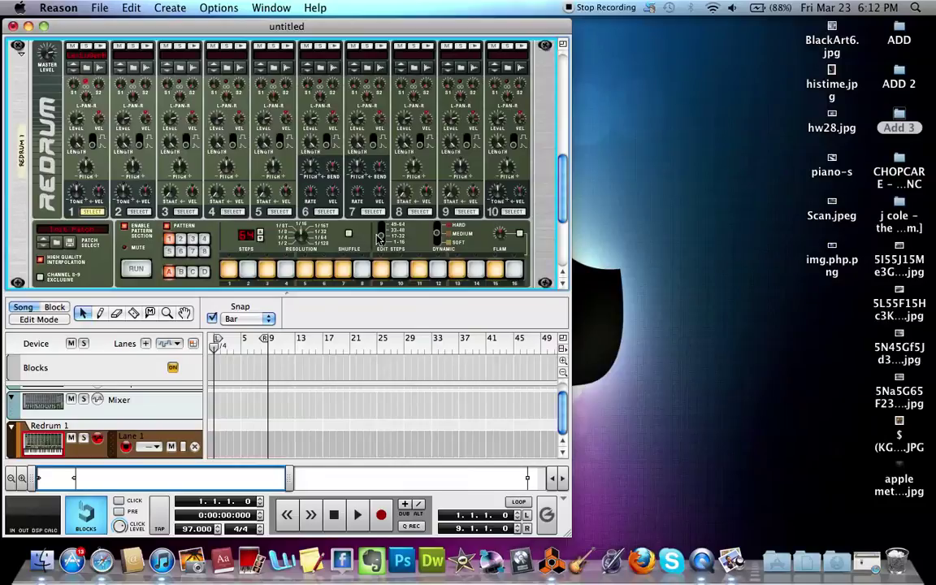
On the steps 33–48 page, add hits on page steps 2–9, 11 and 13.
left_click(382, 236)
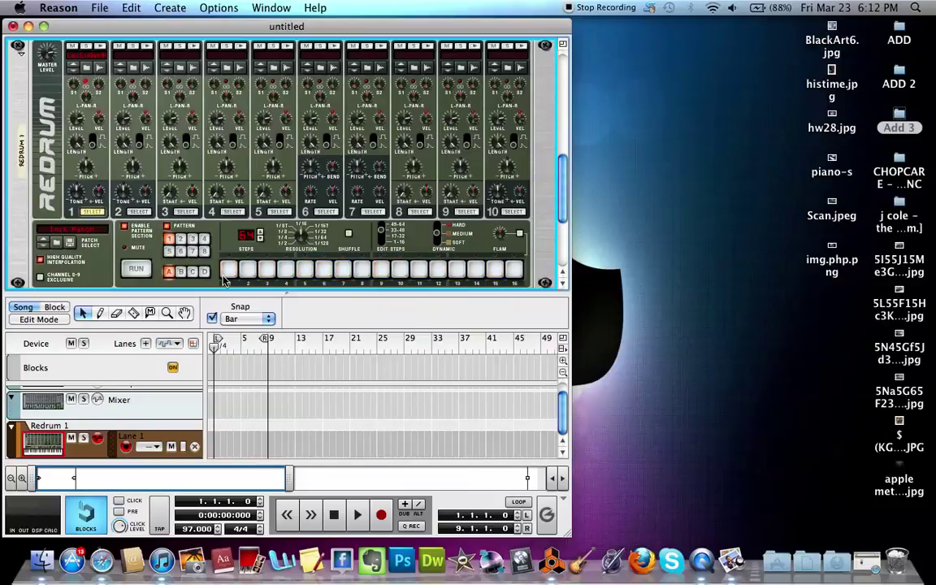
left_click_drag(247, 272, 377, 280)
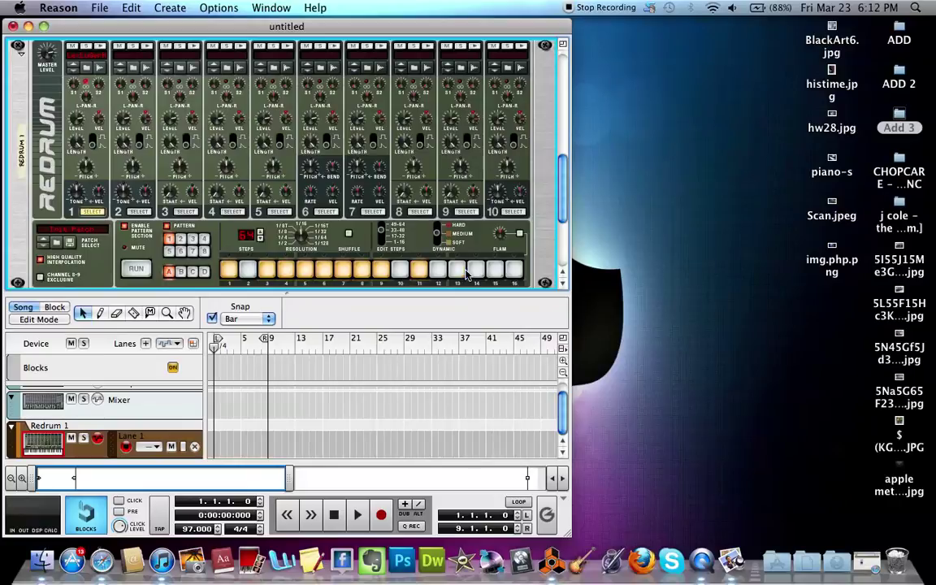
left_click(418, 271)
left_click(456, 270)
On the steps 49–64 page, add hits on every odd step (49 through 63).
left_click(382, 224)
left_click(228, 270)
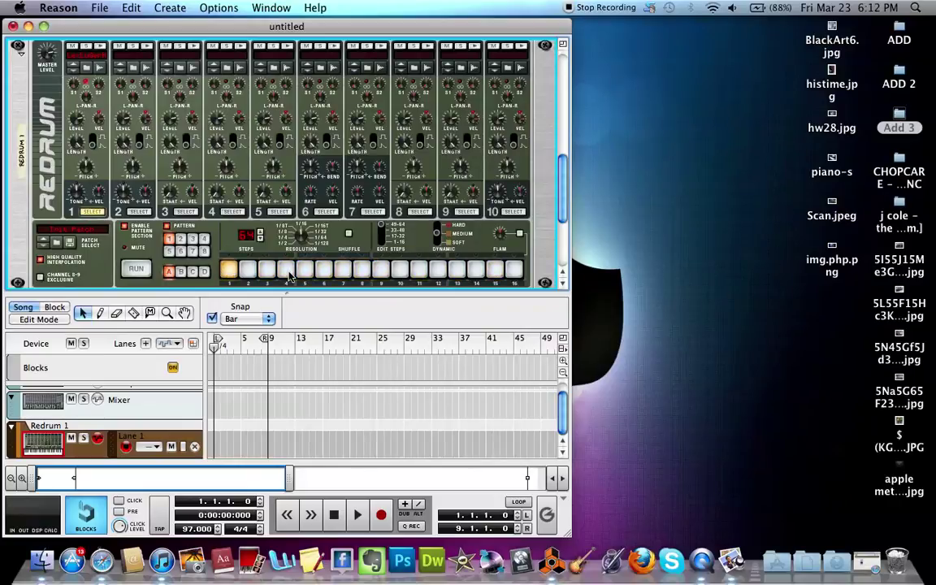
left_click(267, 270)
left_click(305, 270)
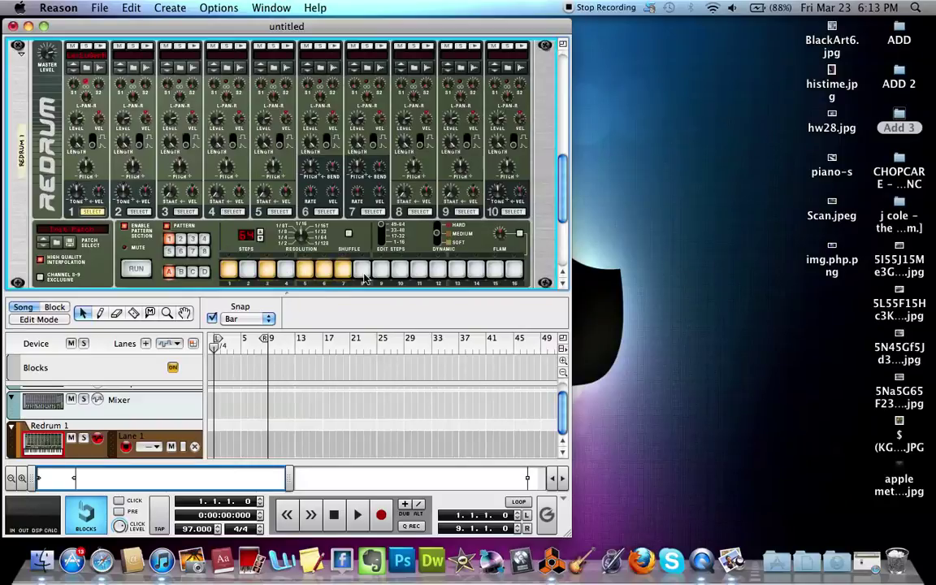
left_click(342, 271)
left_click(381, 271)
left_click(419, 270)
left_click(457, 270)
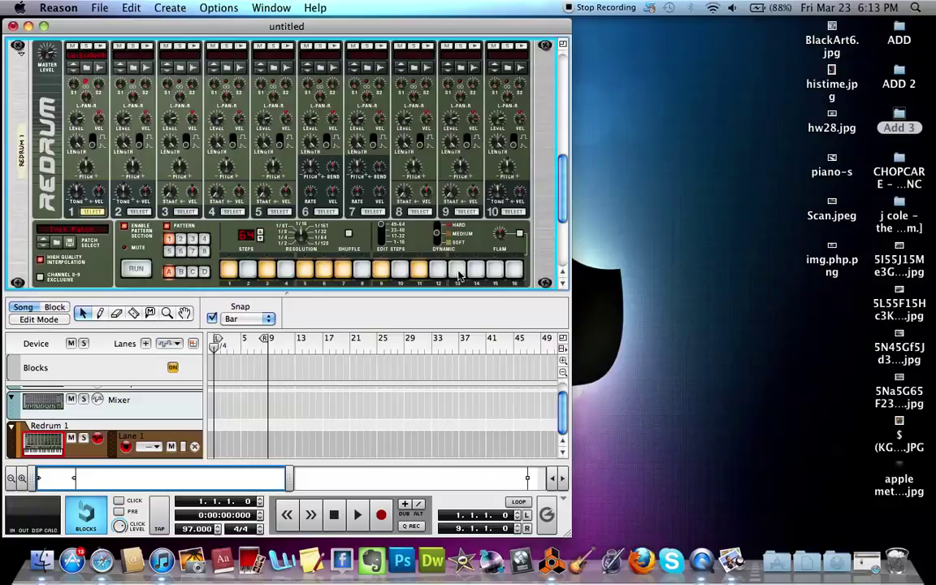
left_click(495, 271)
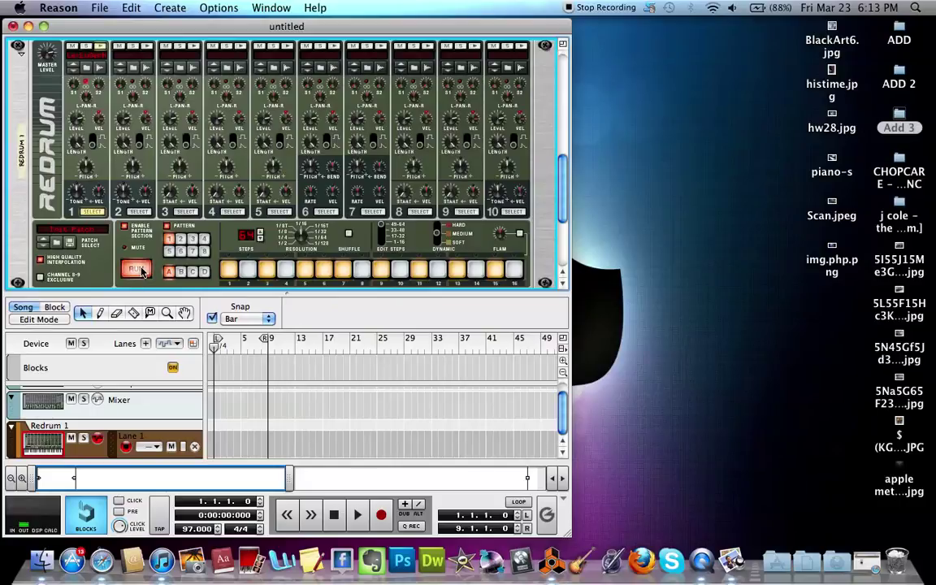
Start Redrum running and turn its Resolution knob from 1/16 to 1/32.
left_click(140, 269)
mouse_move(301, 236)
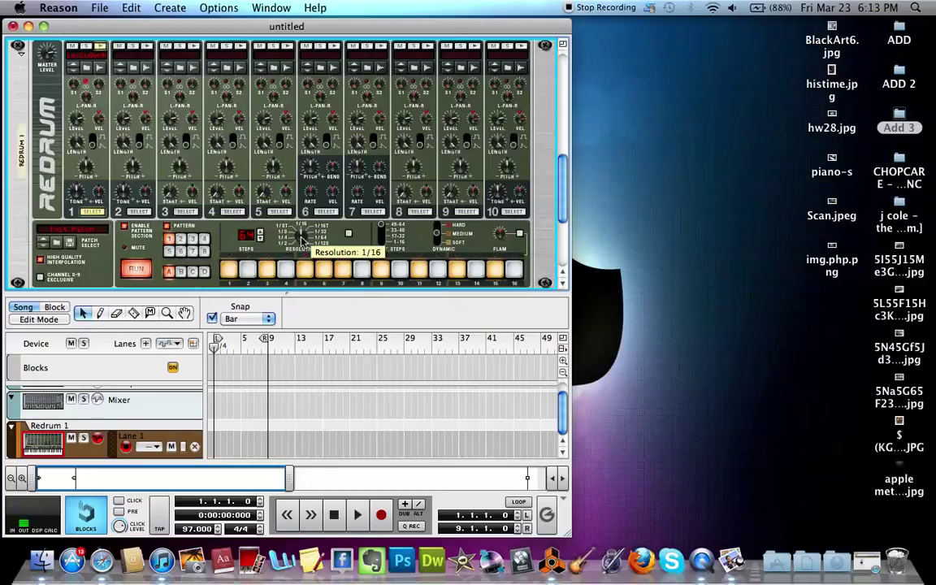
left_click_drag(302, 237, 292, 204)
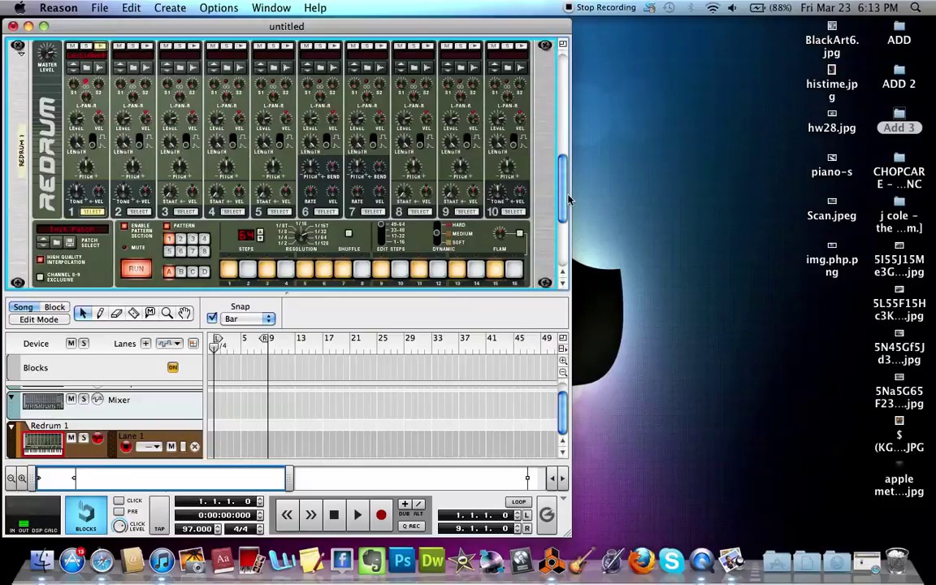
left_click_drag(562, 199, 560, 209)
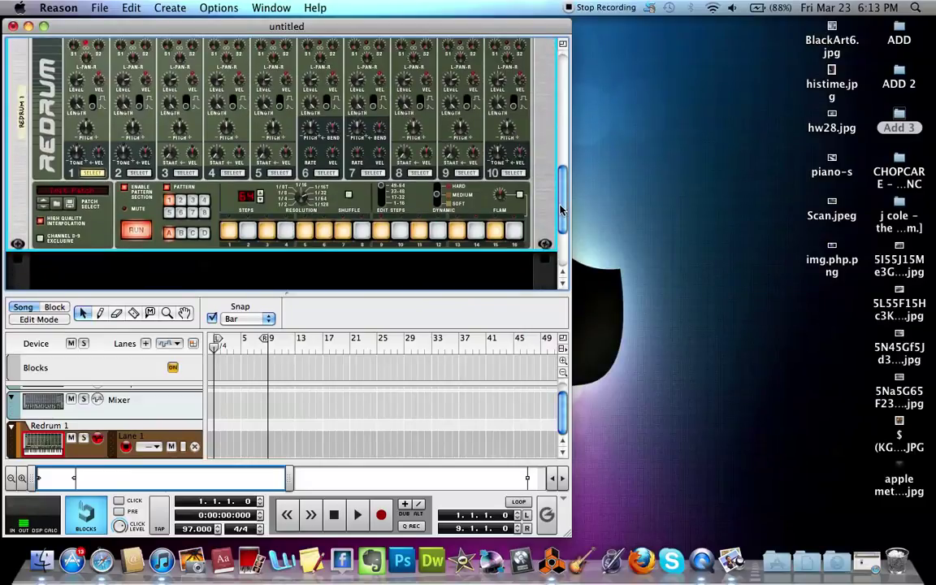